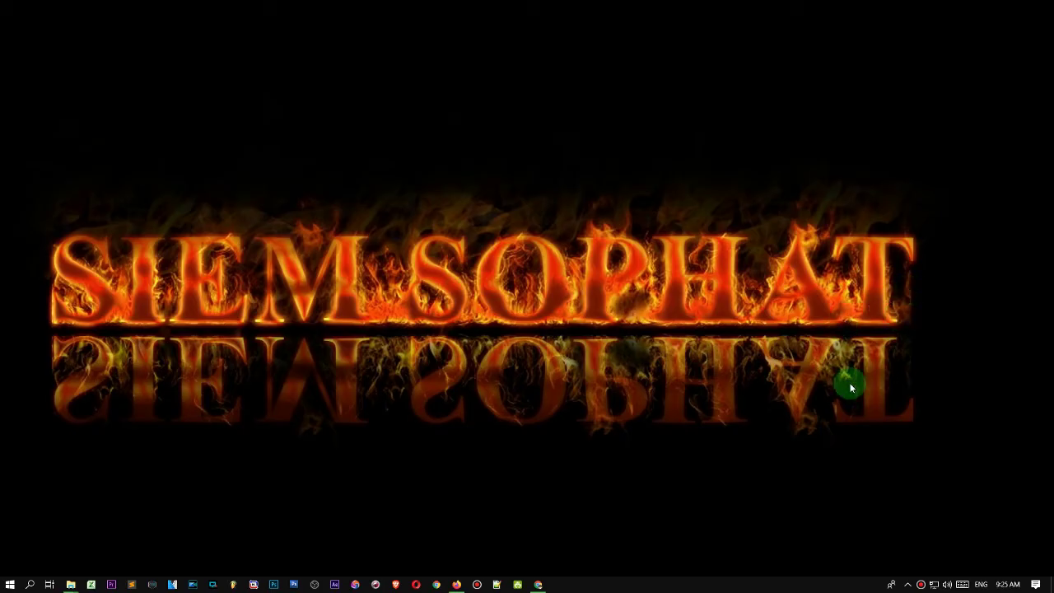
- Bring up Chrome, dismiss the TeaserFast alert over YouTube, and switch to the Facebook tab
click(539, 586)
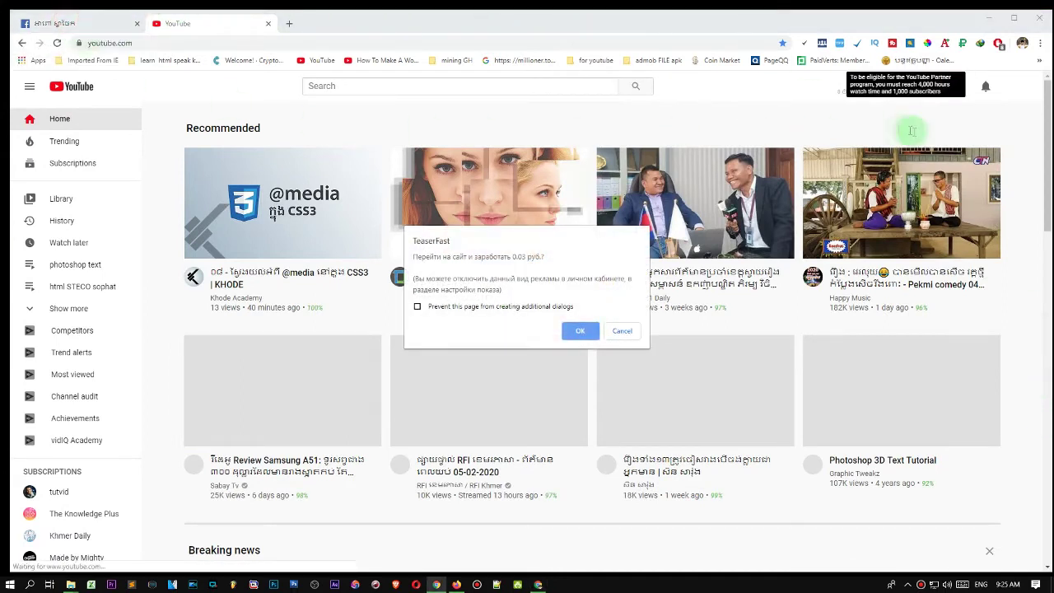
click(622, 331)
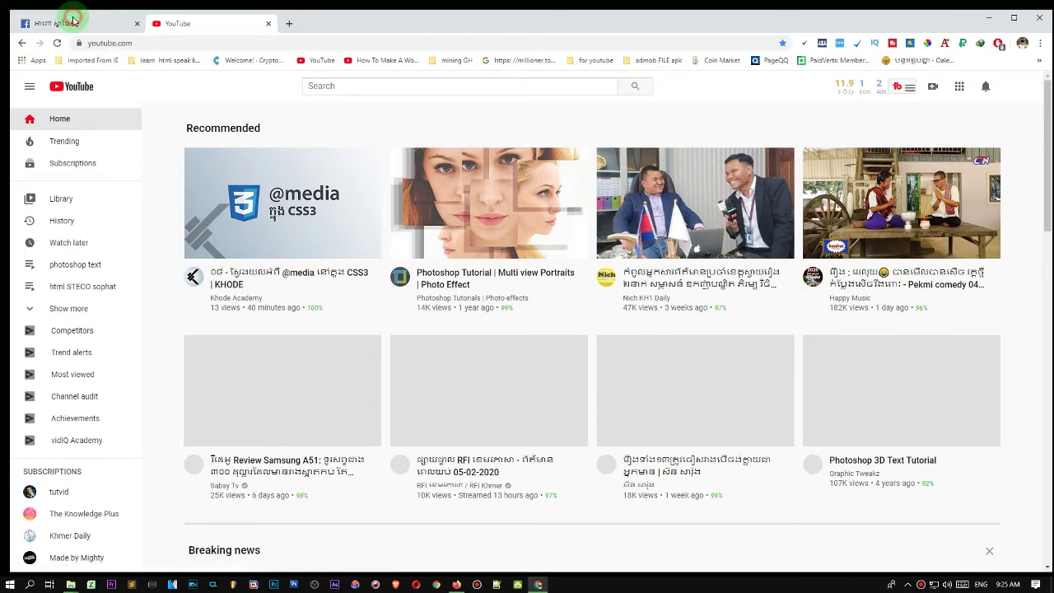
click(97, 26)
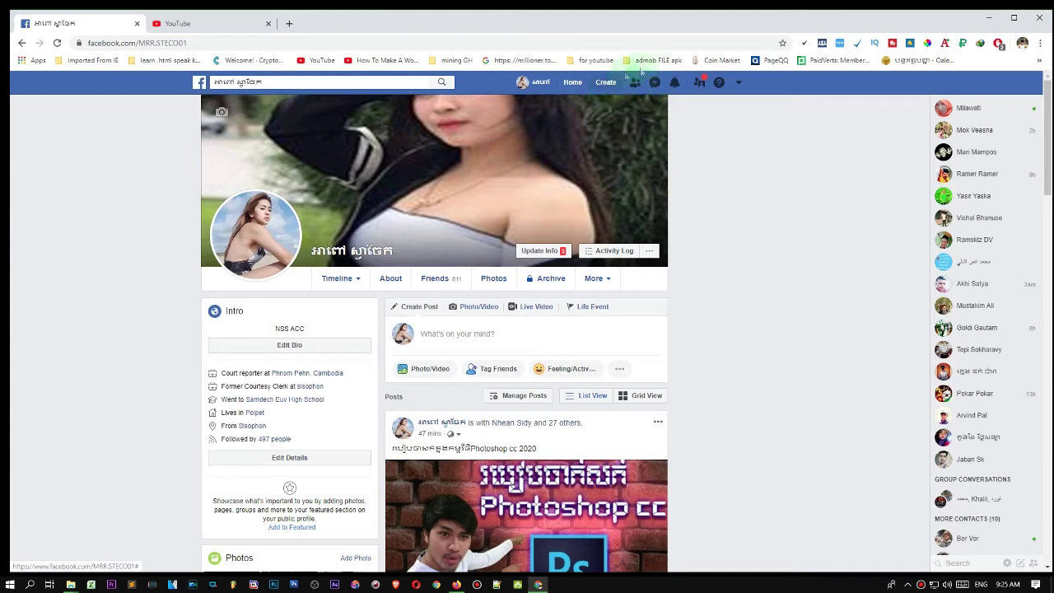
- Choose Page from Facebook's Create menu
click(606, 84)
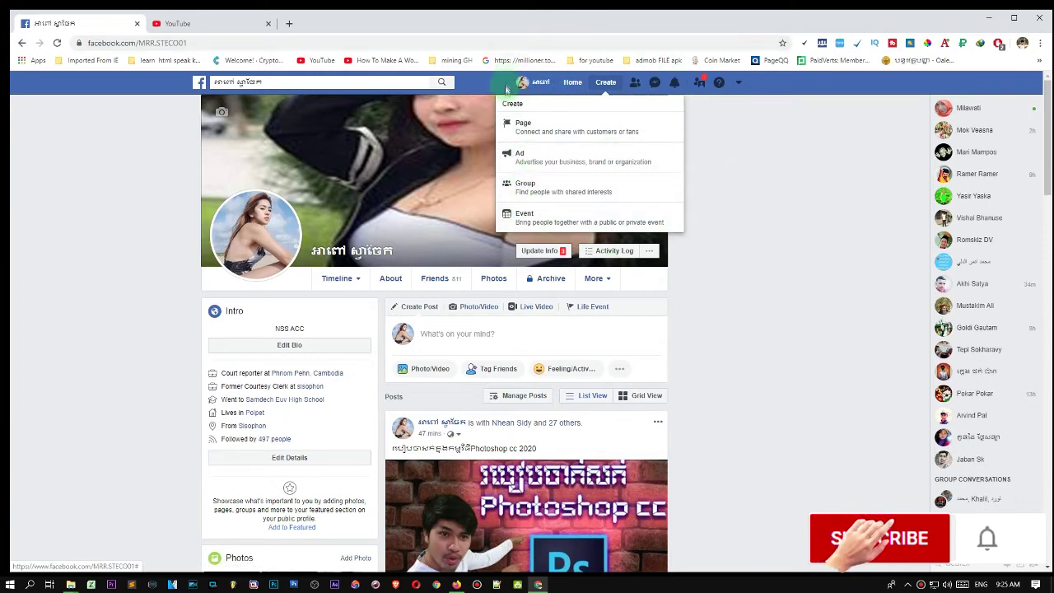
click(576, 130)
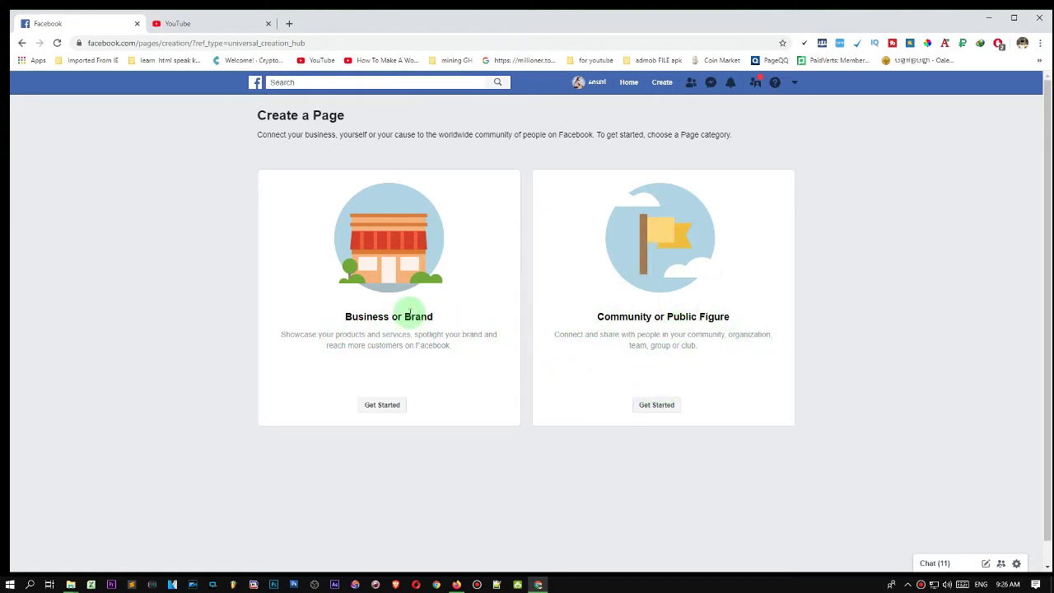
- Start a Community or Public Figure page and name it 'Song', declining each video chat popup
click(664, 405)
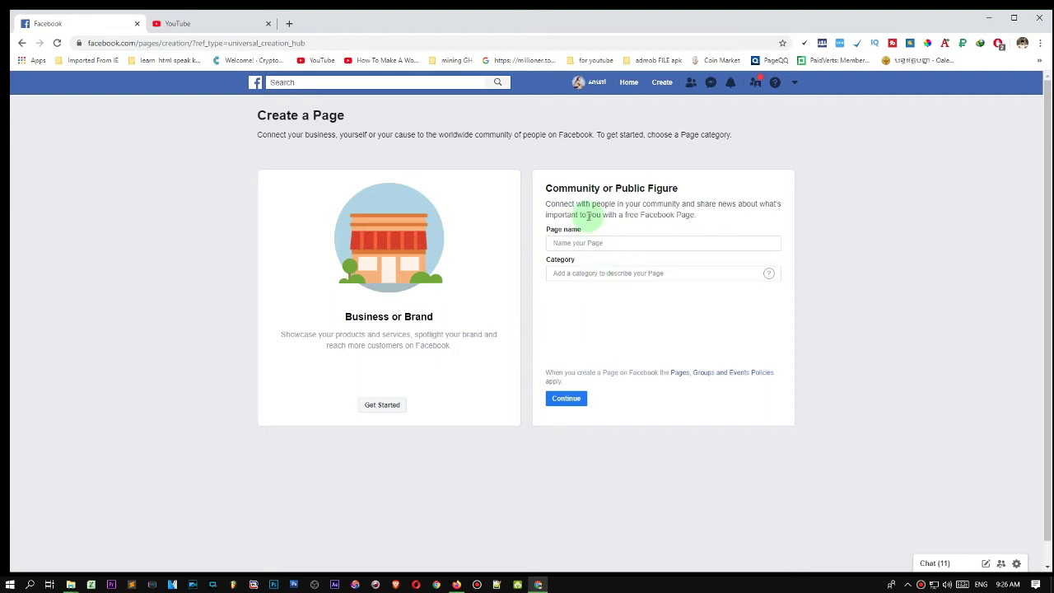
click(601, 241)
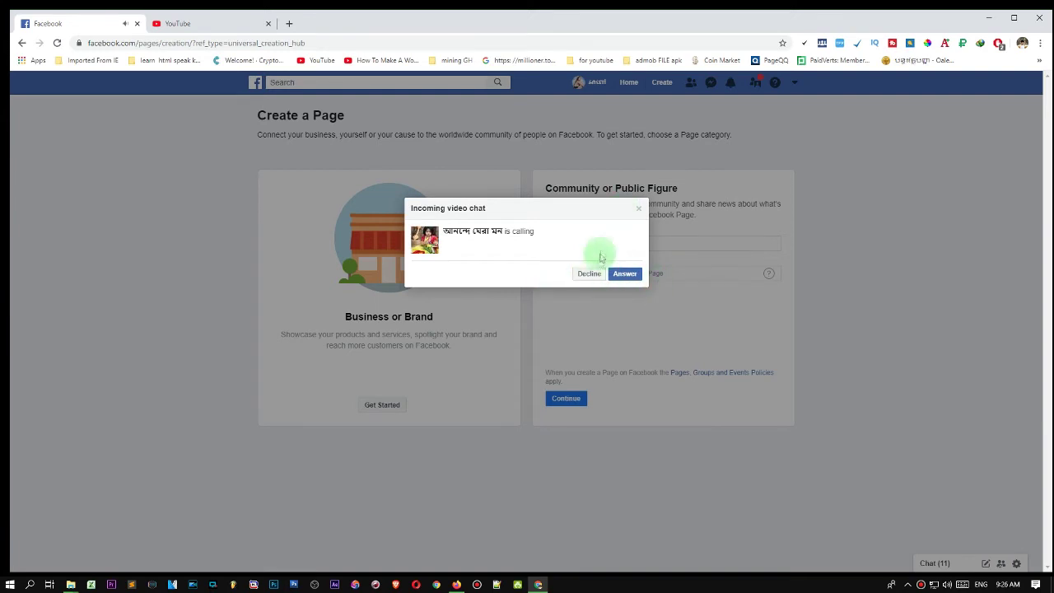
click(591, 274)
double_click(584, 242)
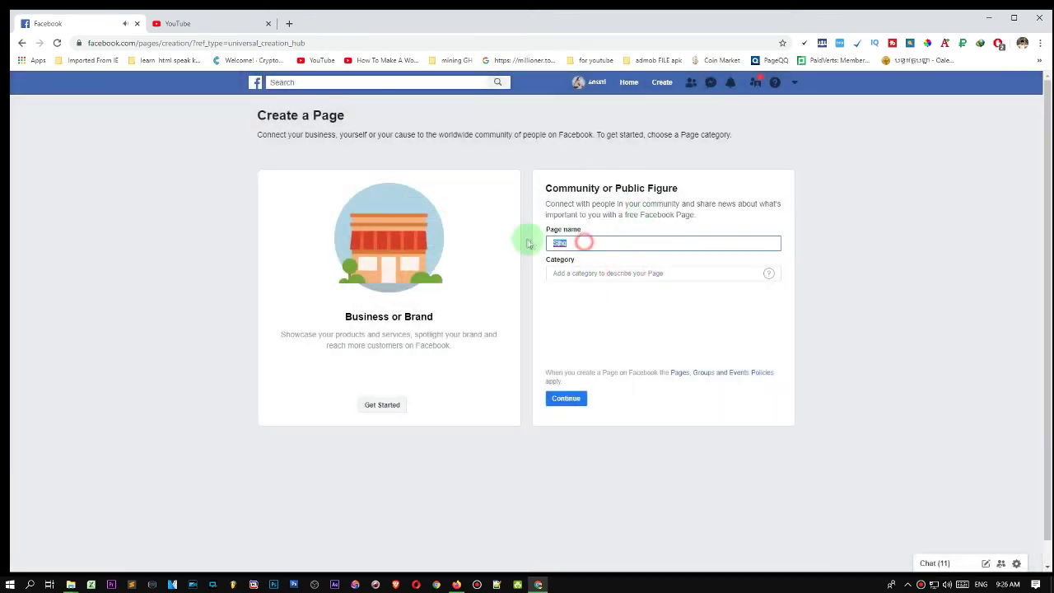
key(BackSpace)
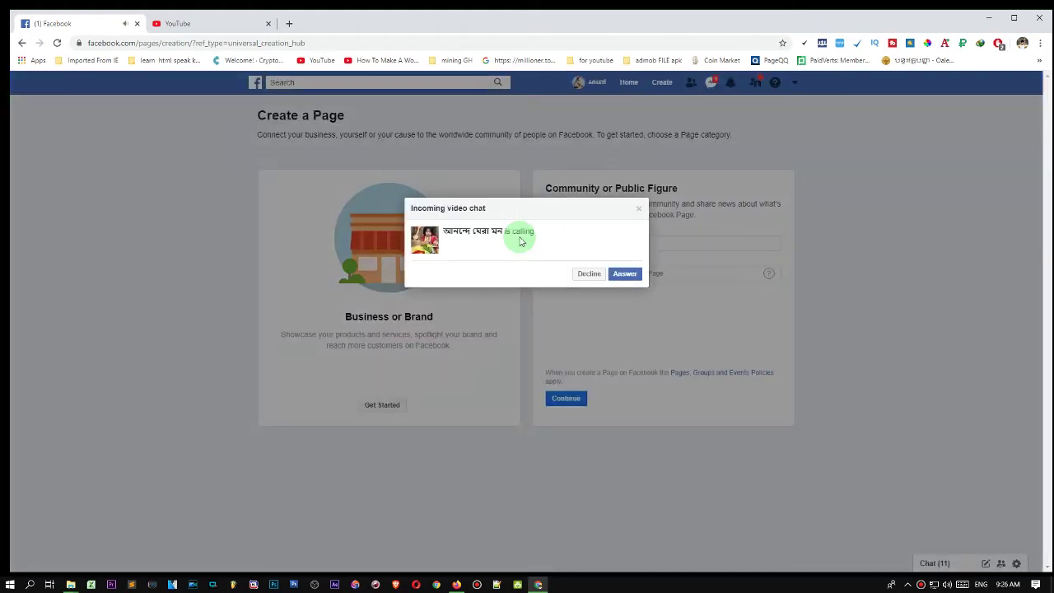
click(588, 273)
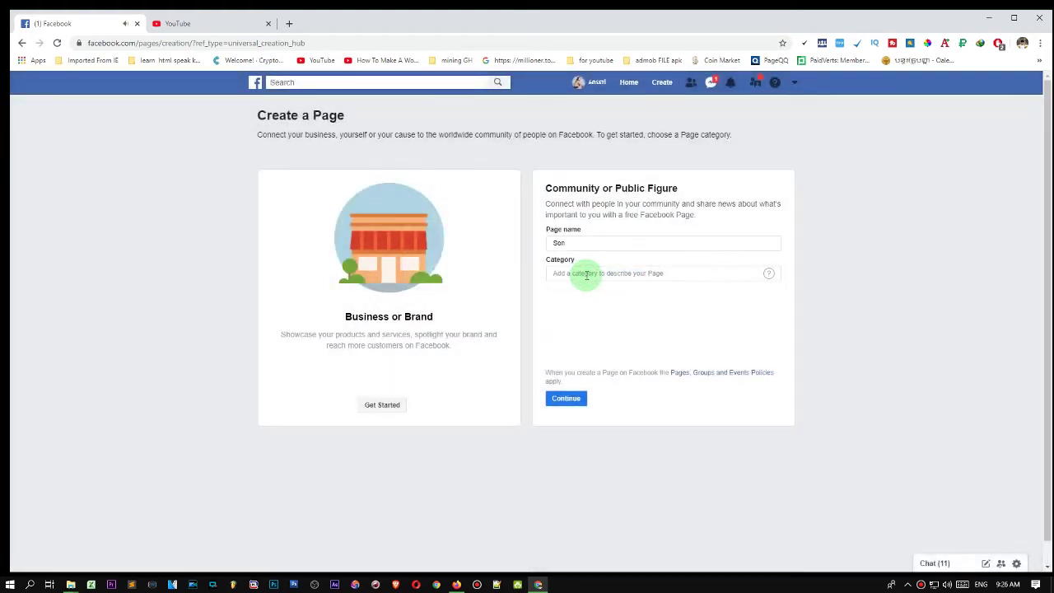
click(578, 241)
text(g)
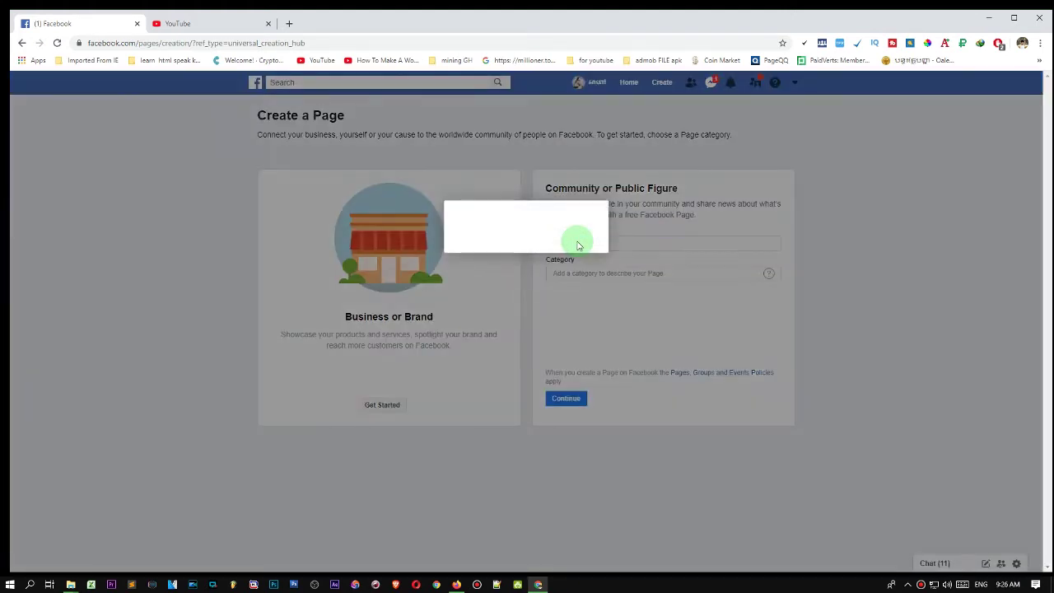
click(587, 274)
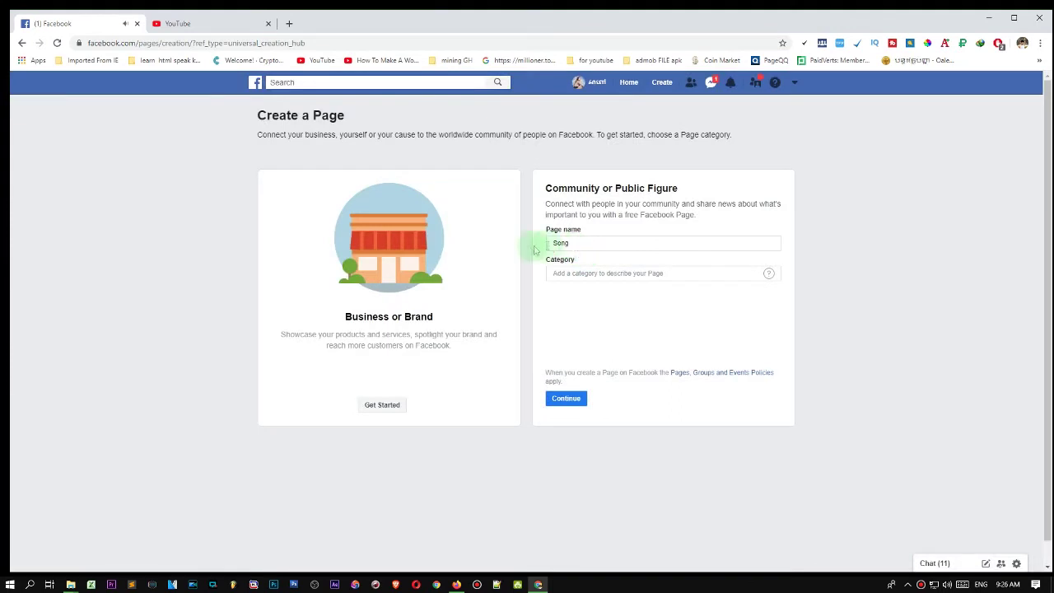
- Search the Category field, choose Music Video, and submit the name and category
mouse_move(766, 274)
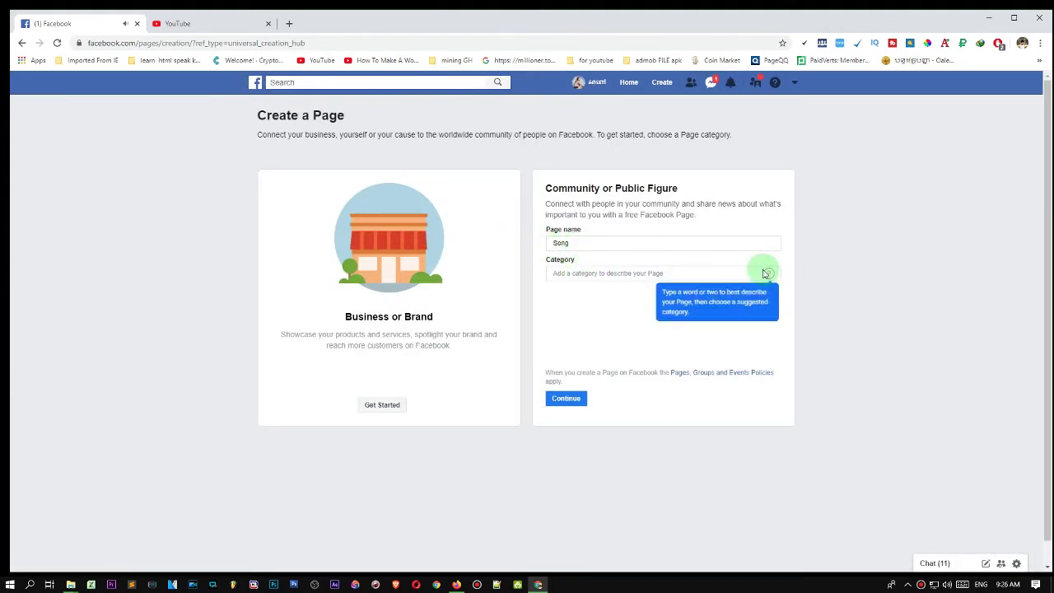
click(639, 274)
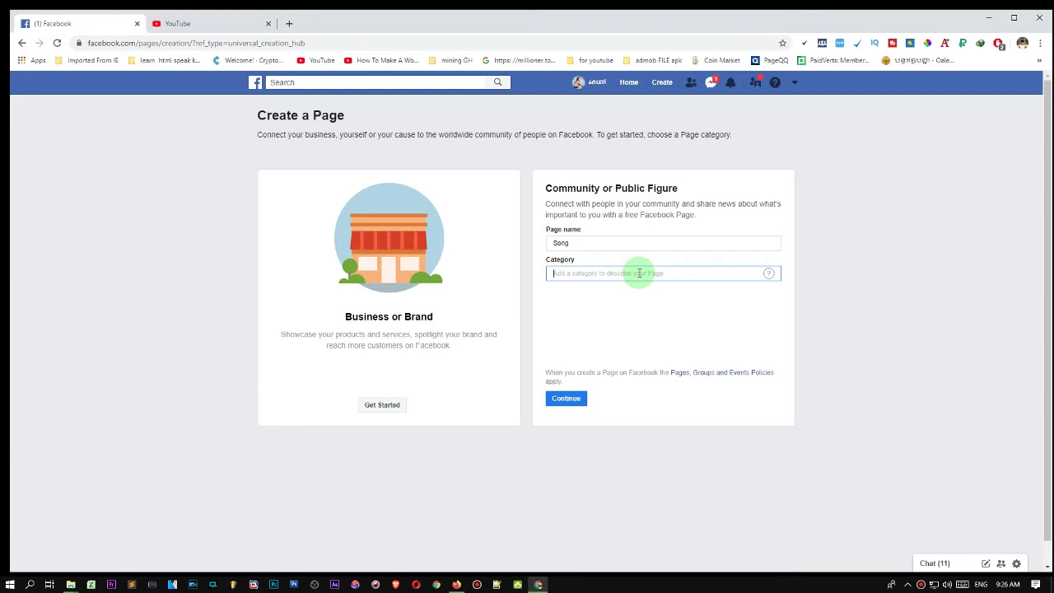
text(mu)
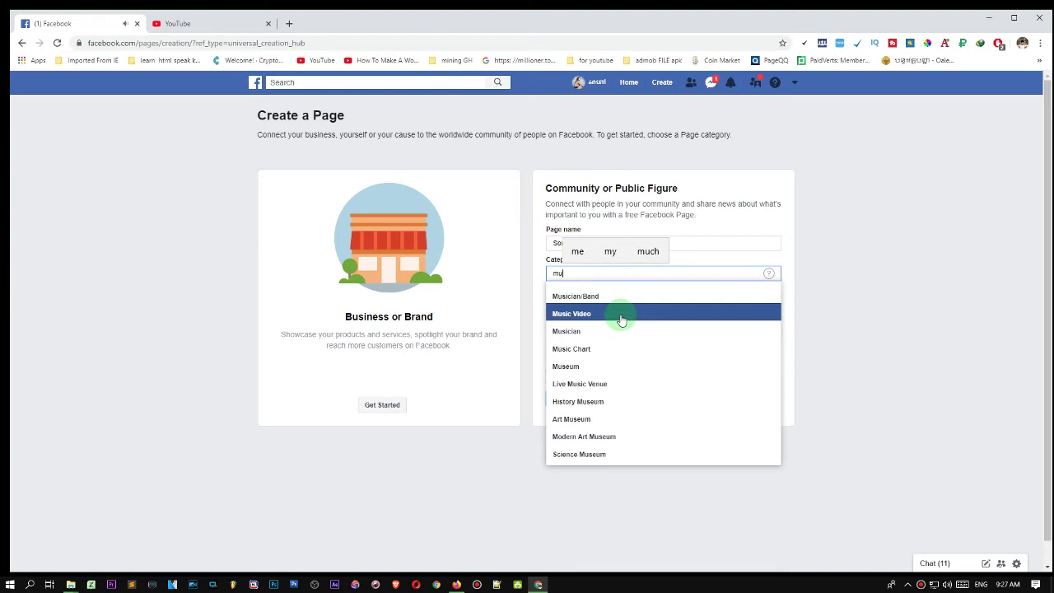
click(622, 318)
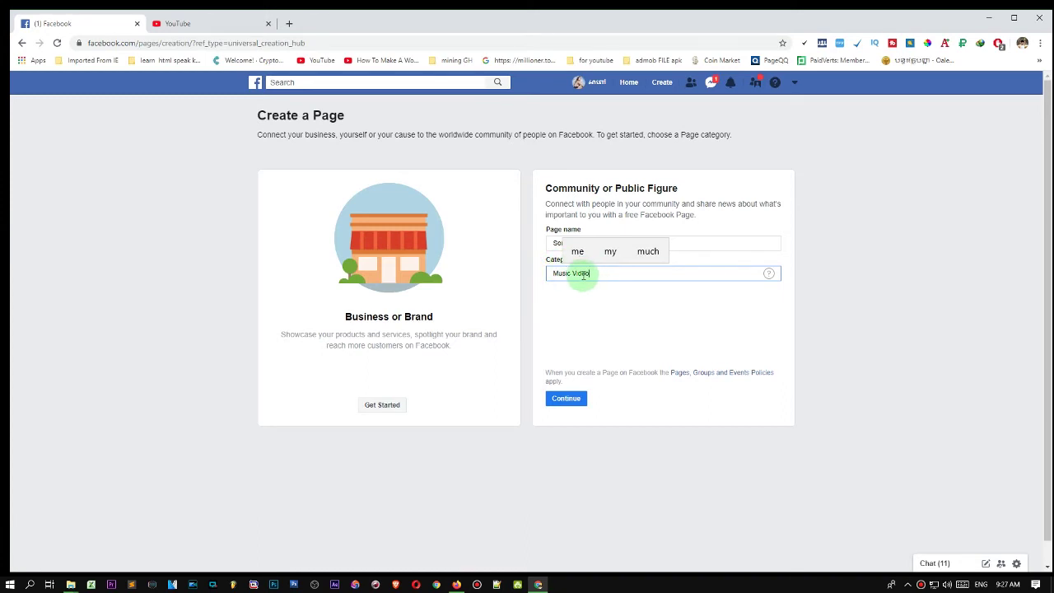
click(567, 398)
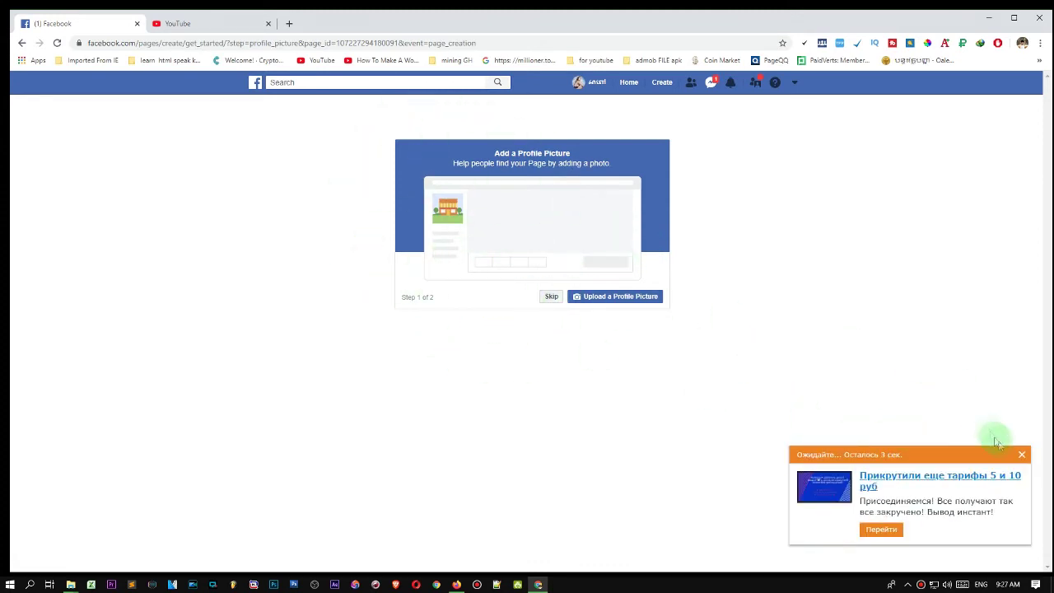
- Skip both the Add a Profile Picture and Add a Cover Photo steps
click(551, 299)
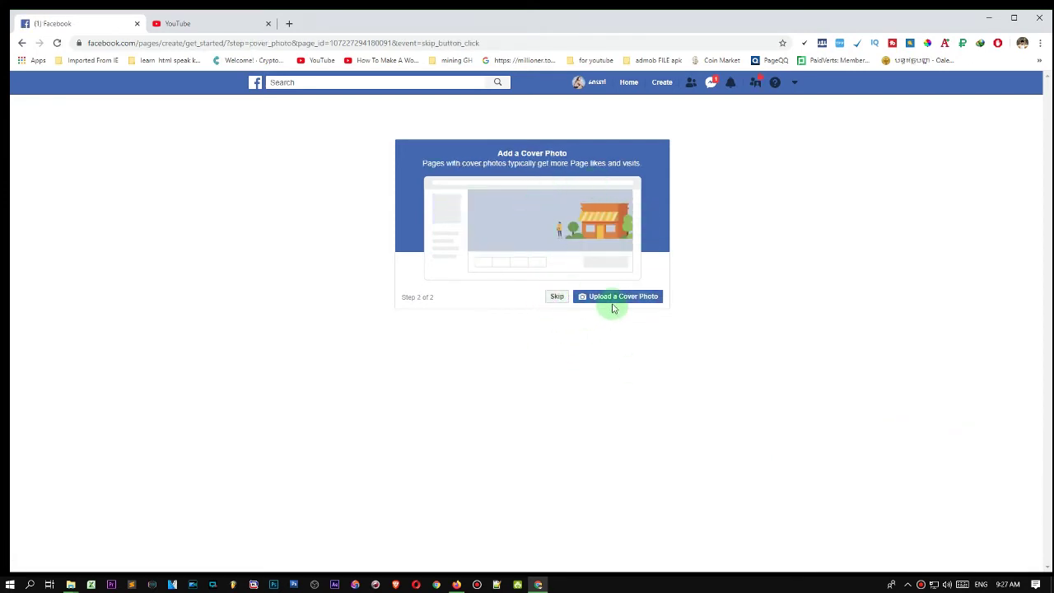
click(559, 297)
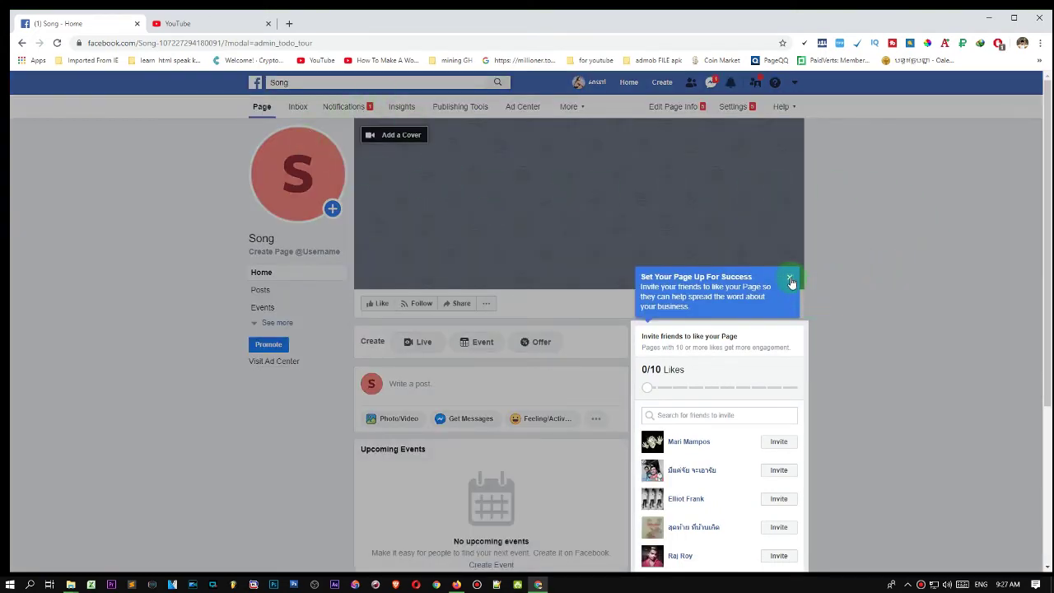
- Close the Set Your Page Up For Success and Create Story popups, then expand See more
click(790, 279)
click(332, 209)
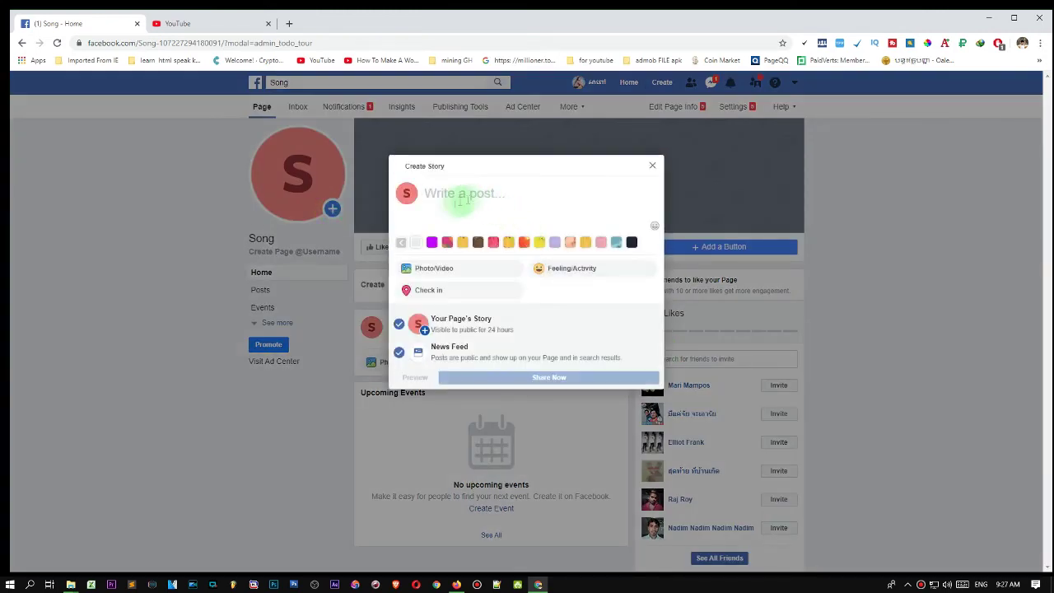
click(650, 169)
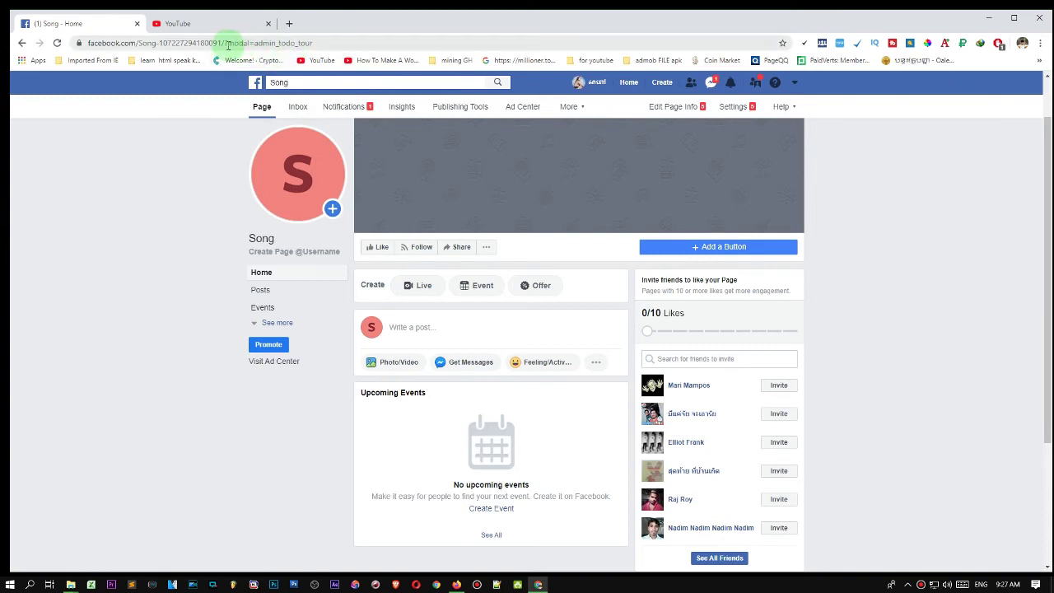
click(255, 322)
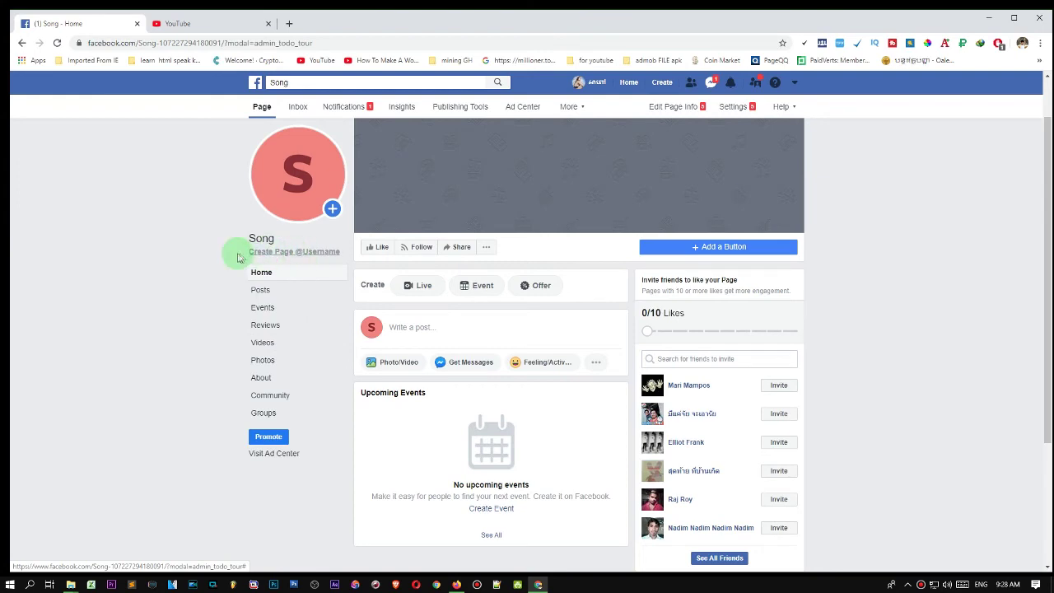
click(308, 252)
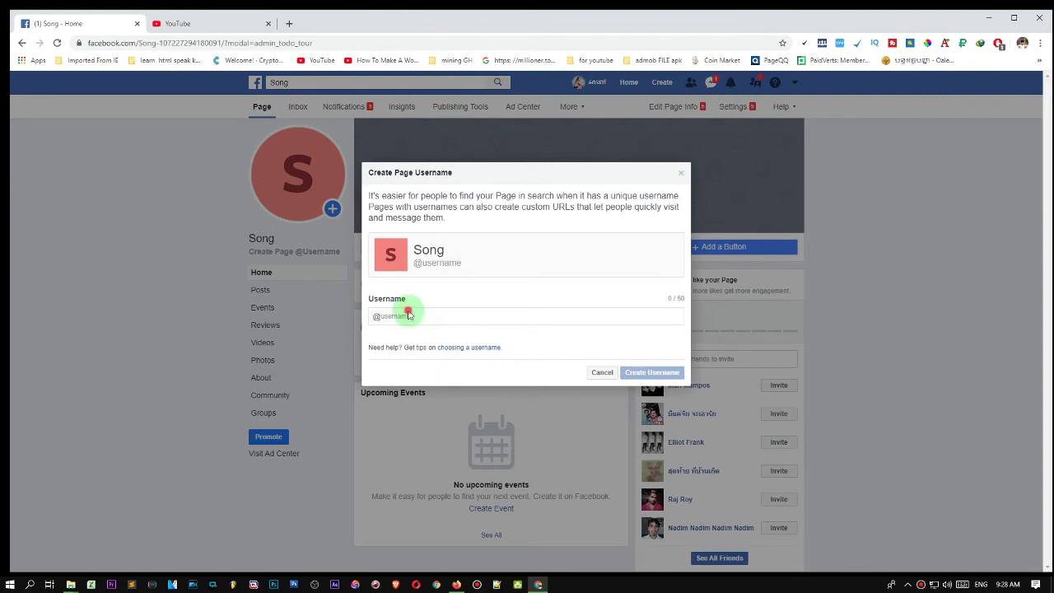
click(412, 317)
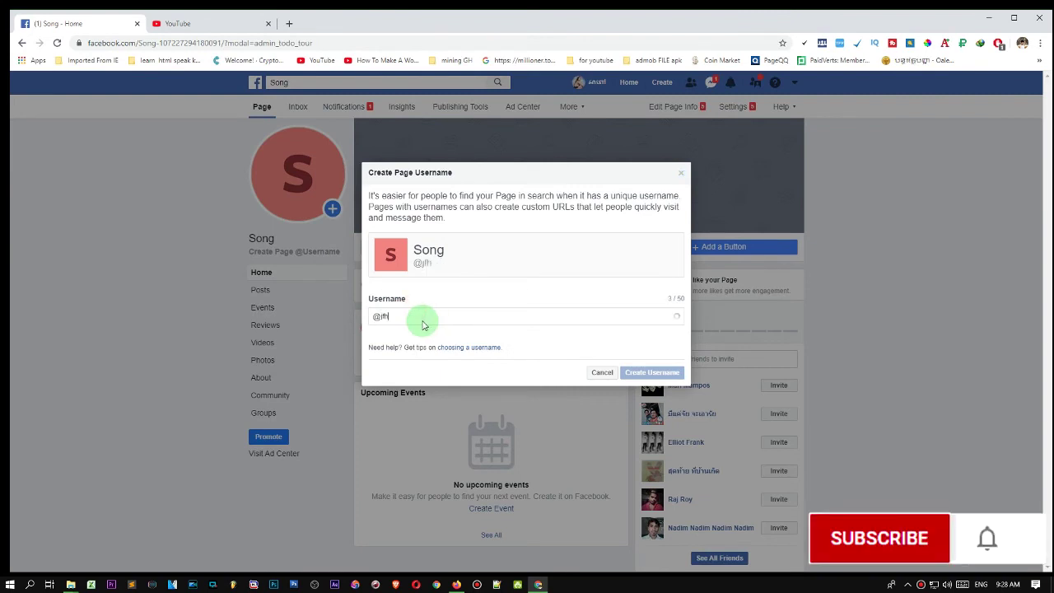
text(sonh)
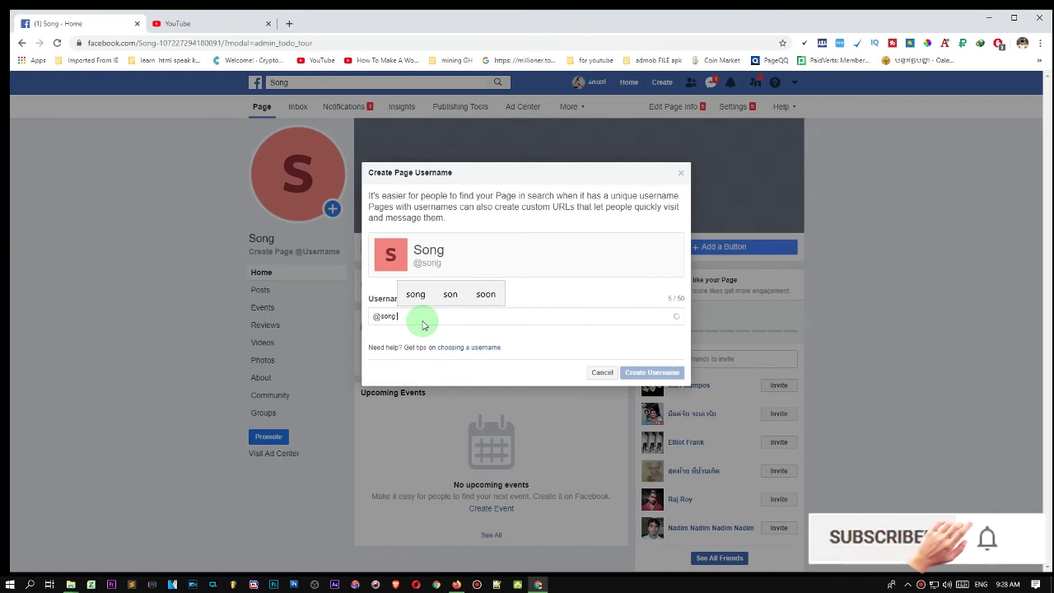
key(BackSpace)
text(g kh)
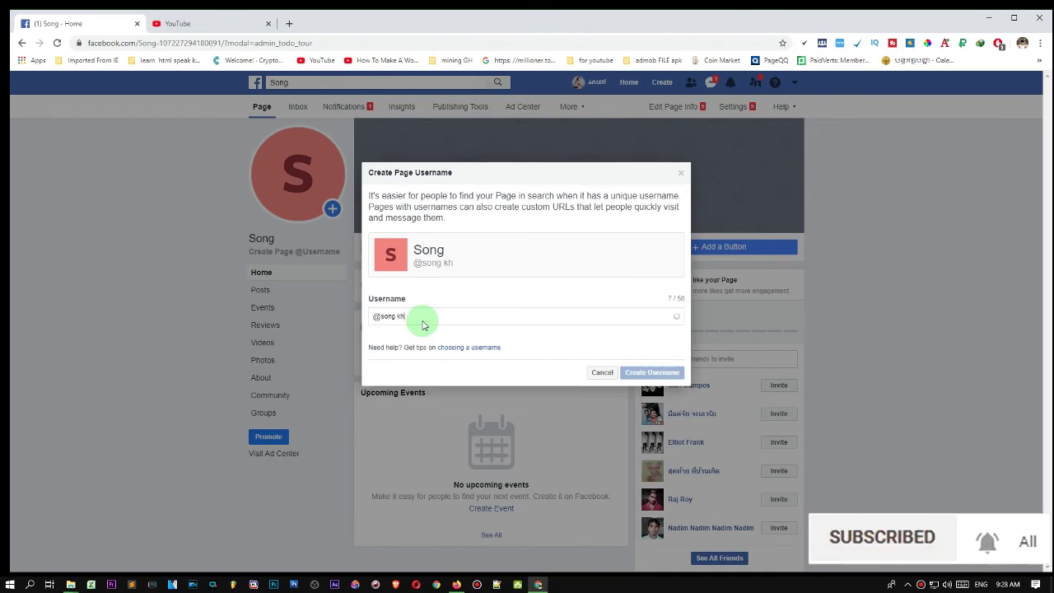
text(n)
key(BackSpace)
key(BackSpace)
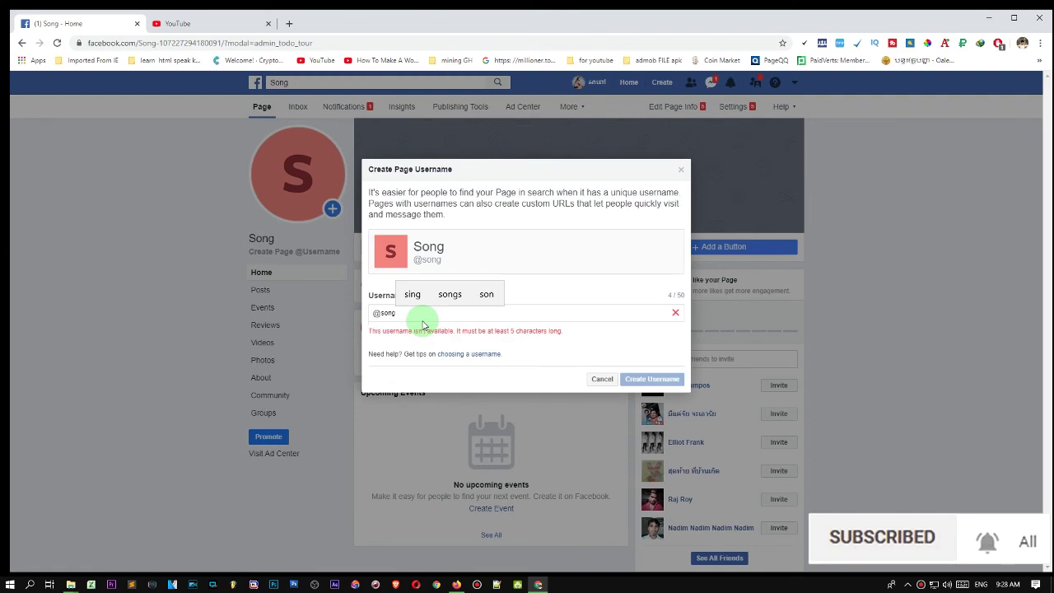
text(k)
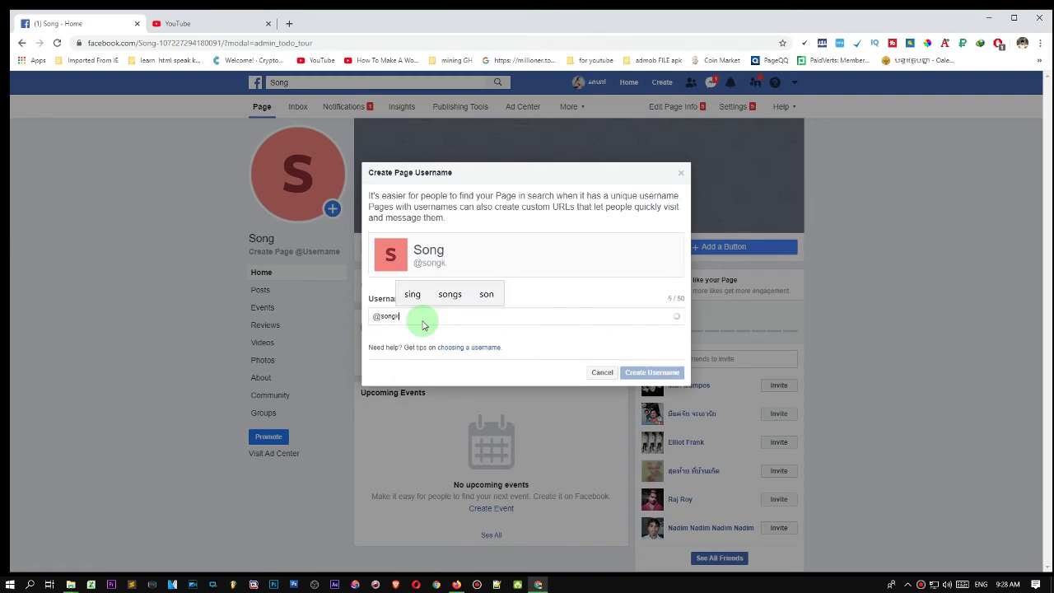
text(hmer)
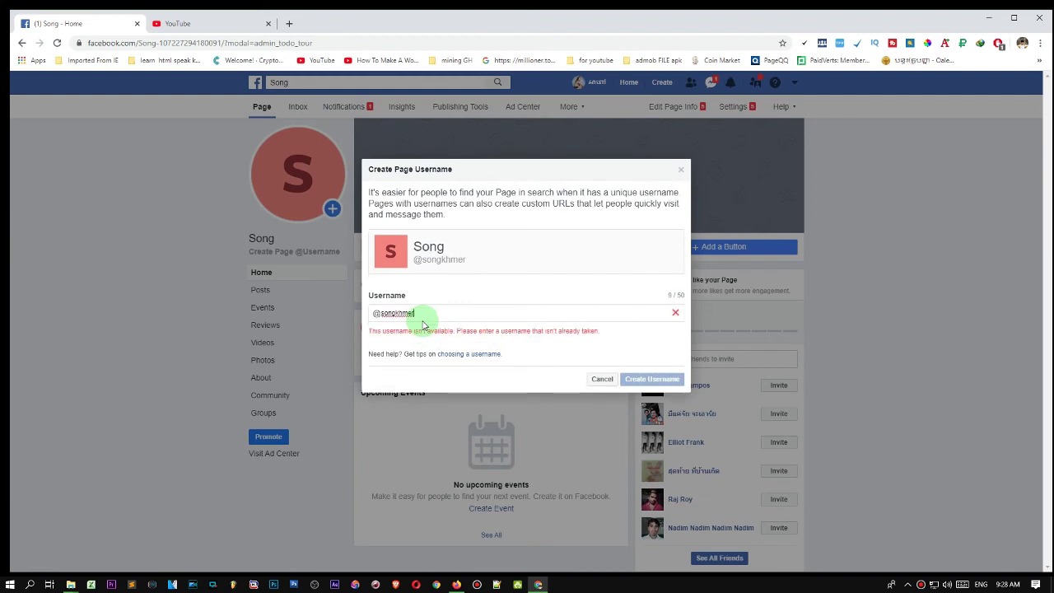
text(1)
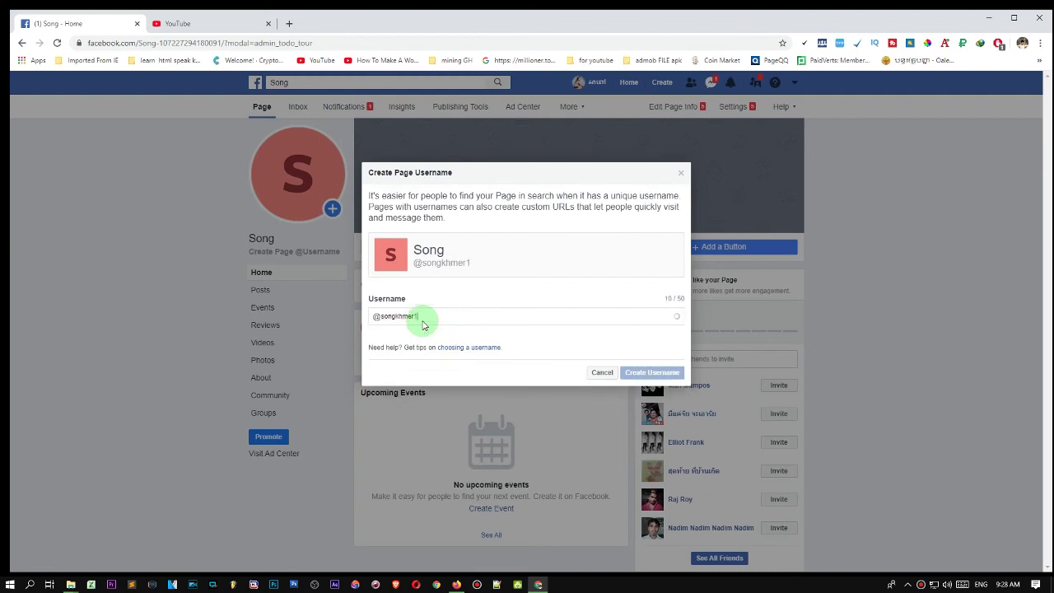
text(990)
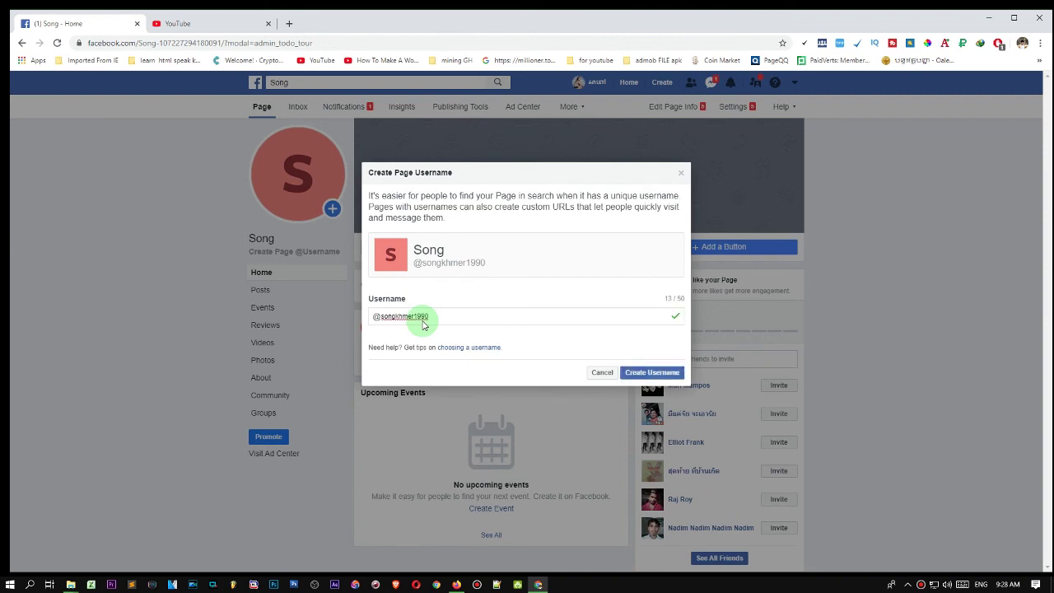